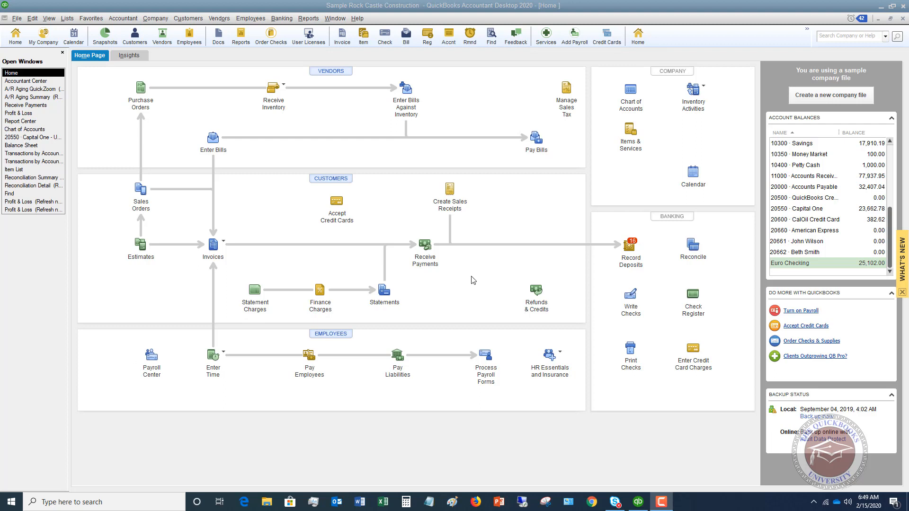
# Step: Run the Locate Discrepancies discrepancy report for the 10100 · Checking account and widen its Name column to show the full payee
pyautogui.click(281, 19)
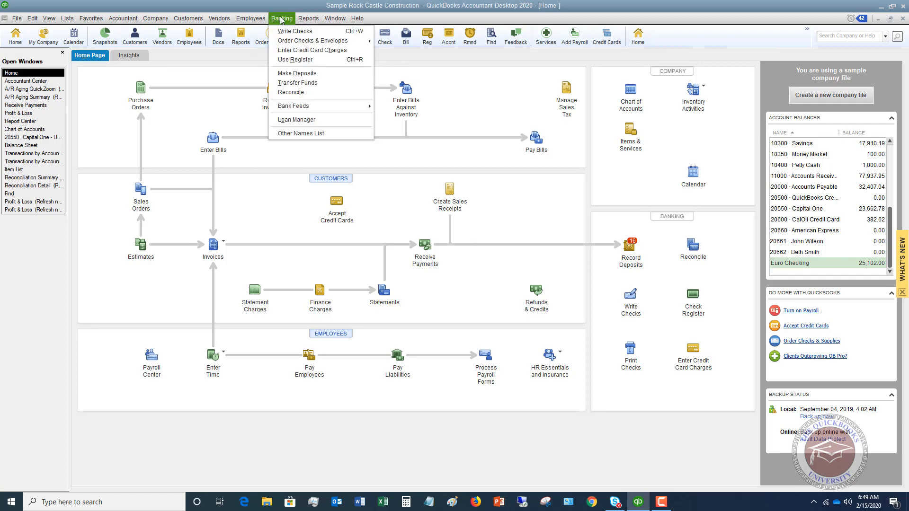
pyautogui.click(297, 93)
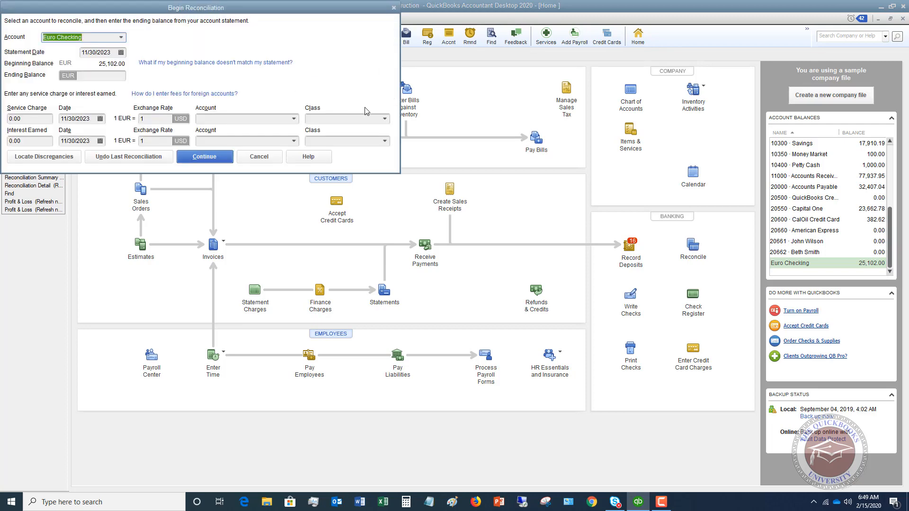
pyautogui.click(121, 38)
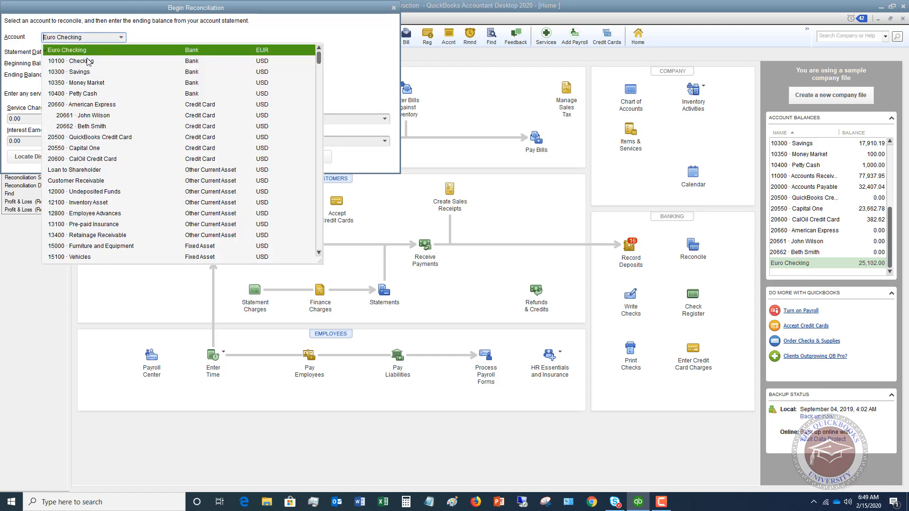
pyautogui.click(87, 61)
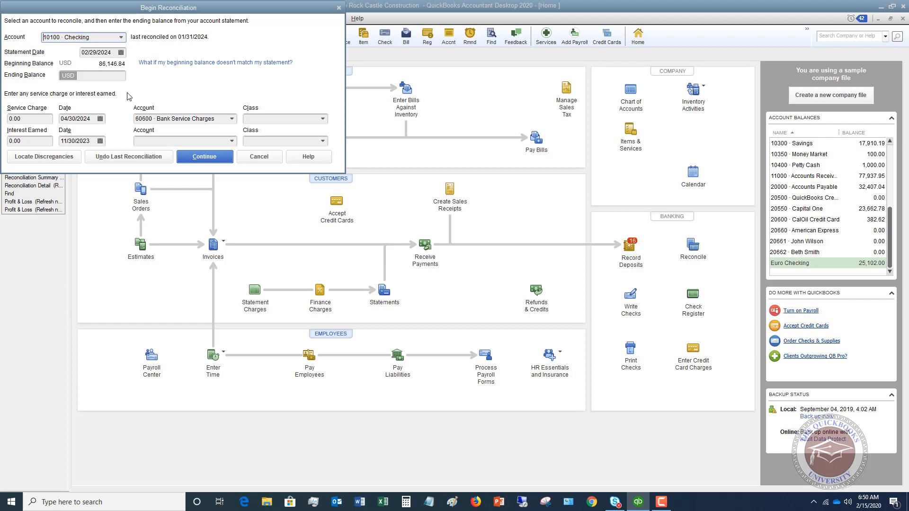
pyautogui.click(44, 157)
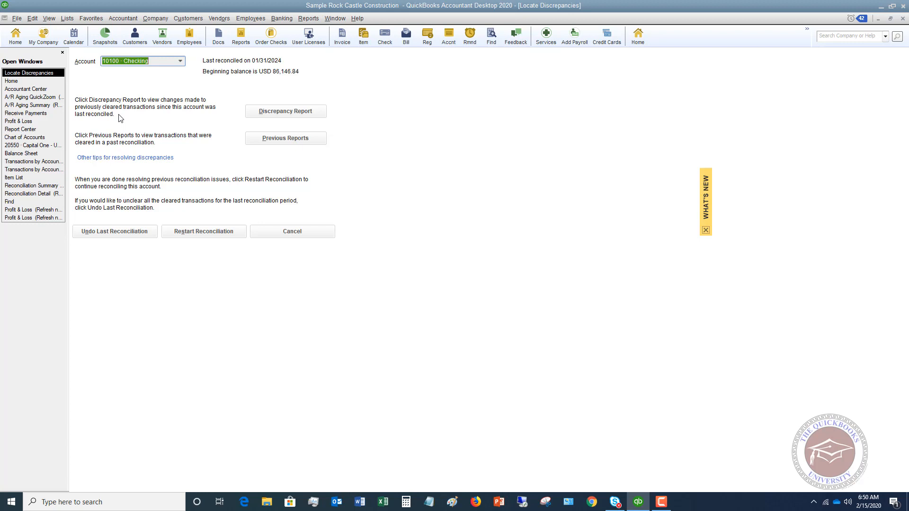
pyautogui.click(284, 112)
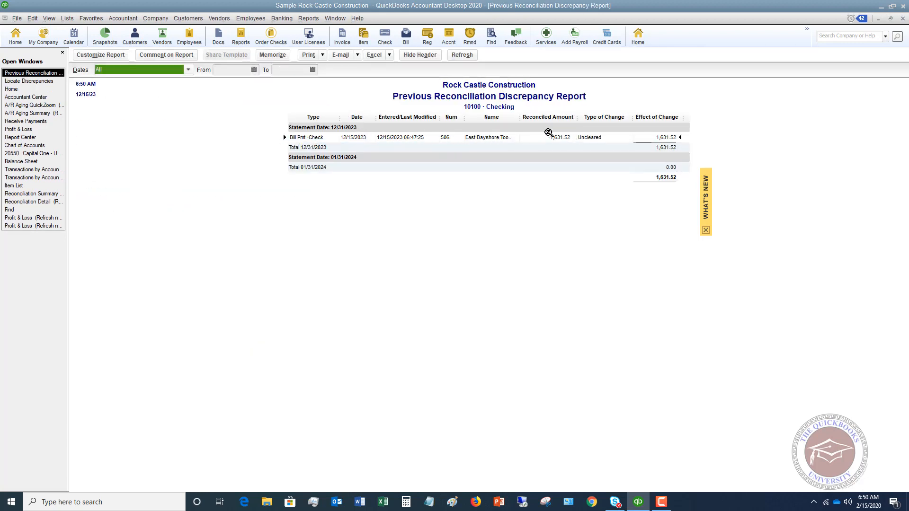
pyautogui.moveTo(520, 117); pyautogui.dragTo(556, 122)
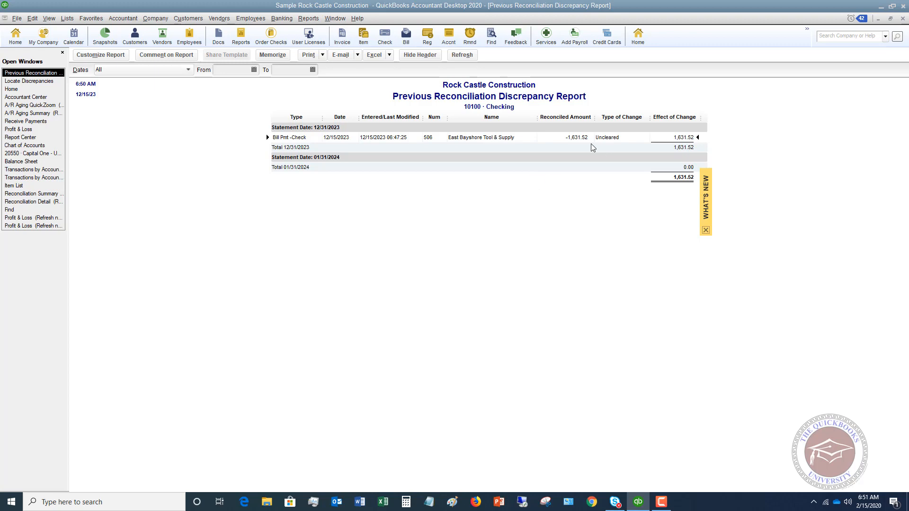
# Step: Mark the uncleared East Bayshore Tool & Supply bill payment as cleared in the register, record it, and return to the discrepancy report
pyautogui.doubleClick(580, 138)
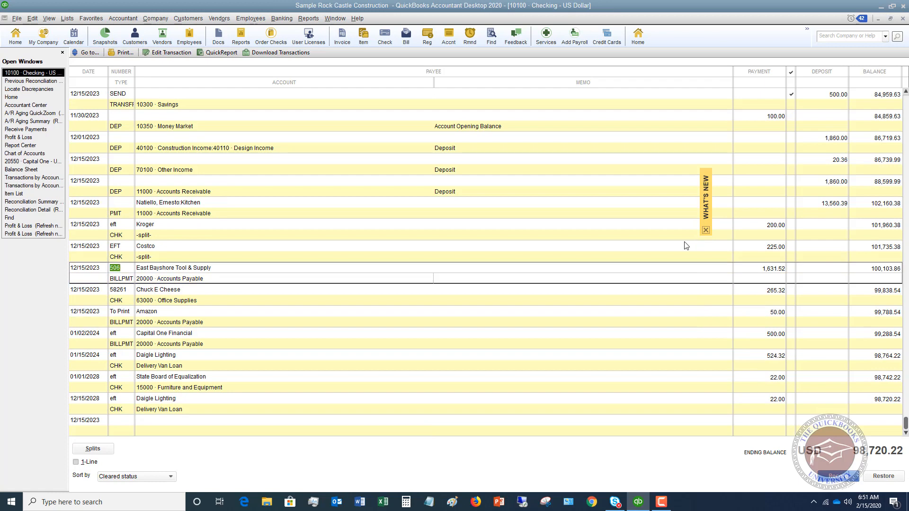
pyautogui.click(789, 268)
pyautogui.click(839, 477)
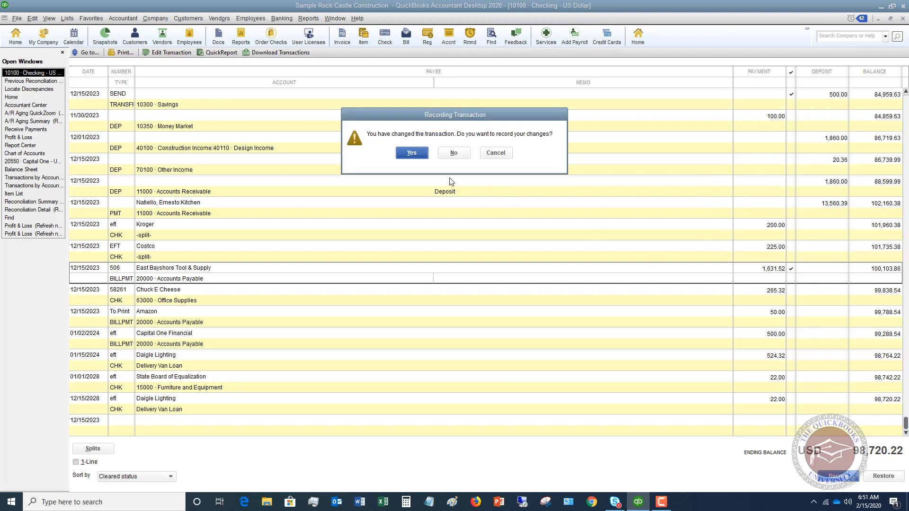
pyautogui.click(412, 153)
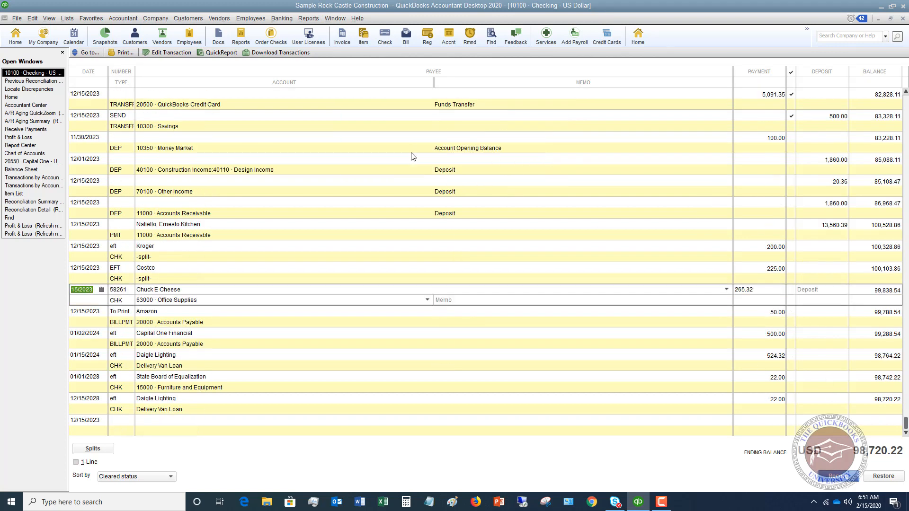
pyautogui.click(39, 83)
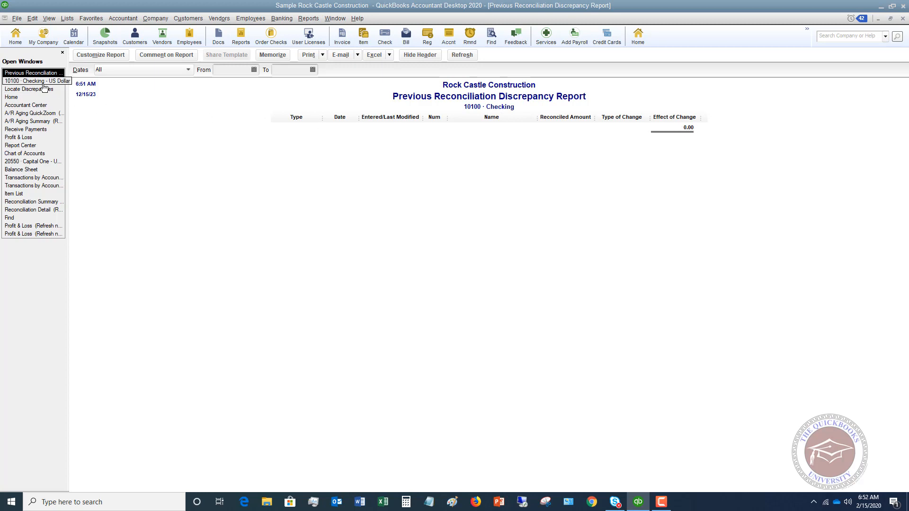
# Step: Check the beginning balance of 10100 · Checking in a new reconciliation
pyautogui.click(282, 18)
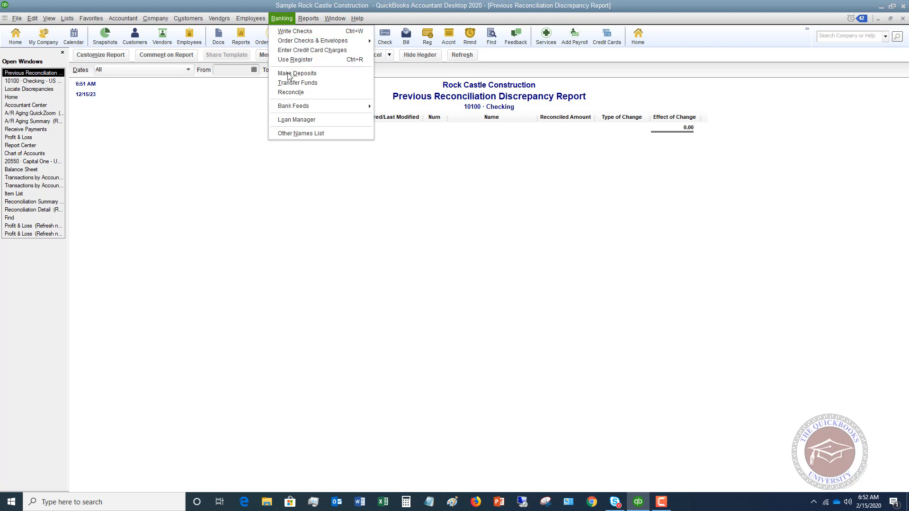
pyautogui.click(291, 92)
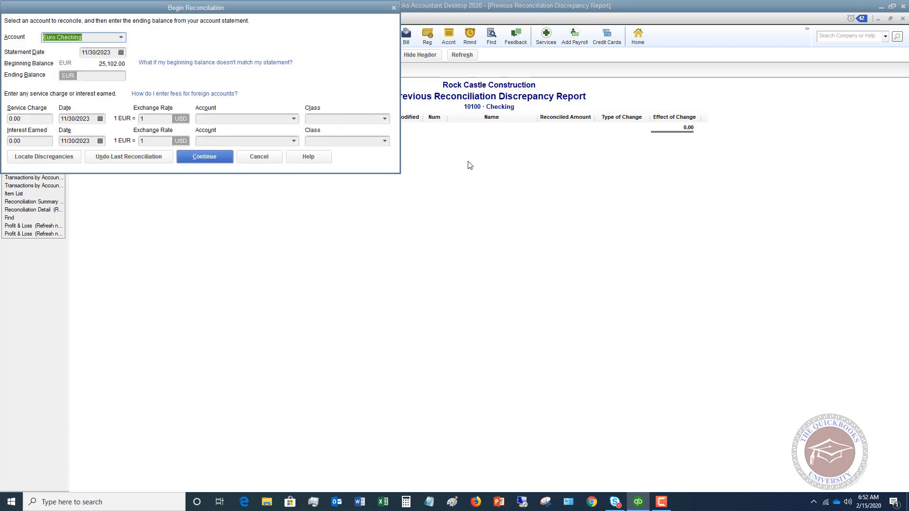
pyautogui.click(121, 37)
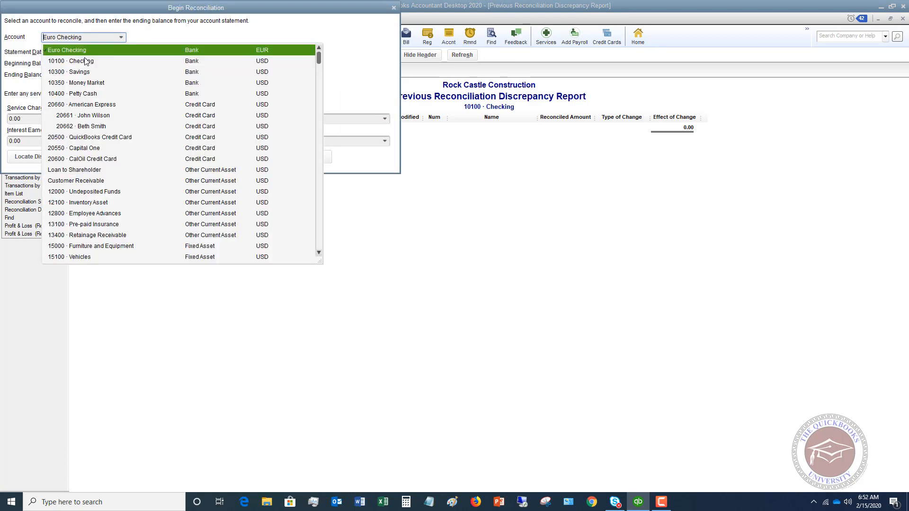
pyautogui.click(83, 61)
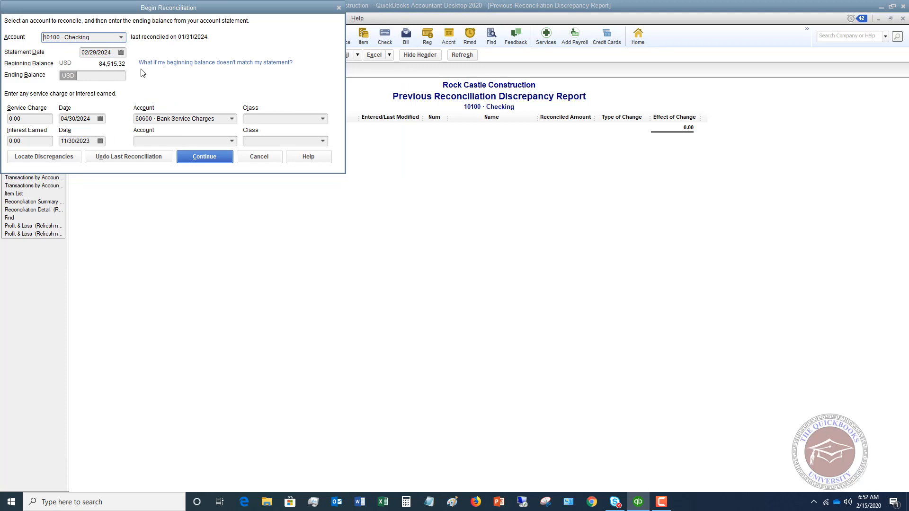
# Step: Review the previous reconciliation report options under Locate Discrepancies, and close them without displaying a report
pyautogui.click(42, 160)
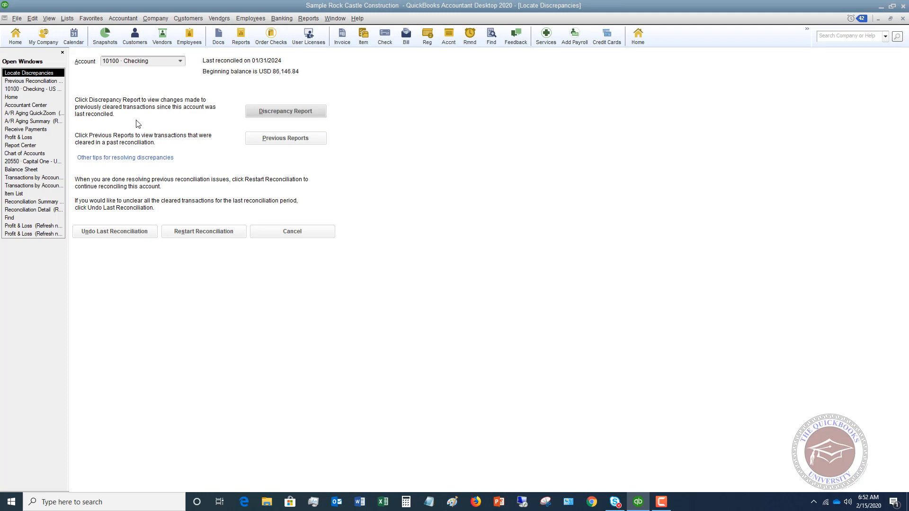
pyautogui.click(273, 142)
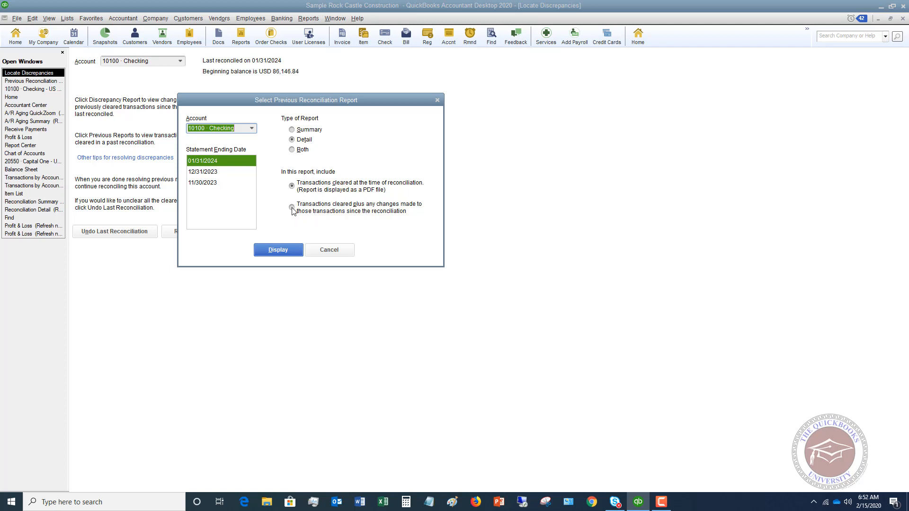
pyautogui.click(330, 255)
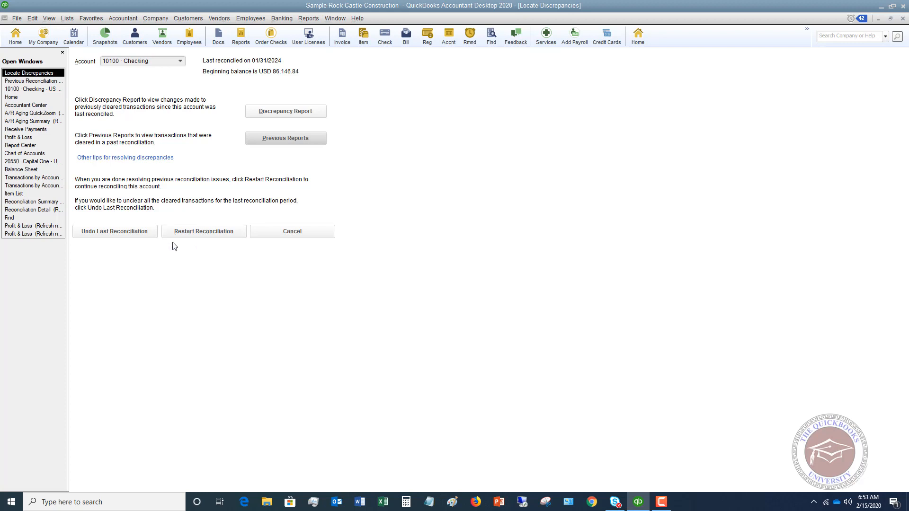
pyautogui.click(290, 231)
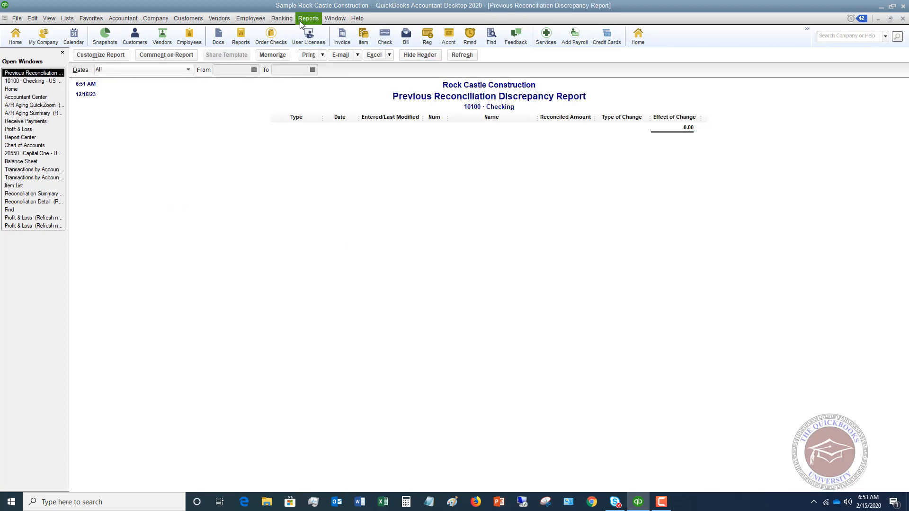
# Step: Begin reconciling 10100 · Checking for the 02/29/2024 statement with an ending balance of 25,000, accepting the future date
pyautogui.click(282, 19)
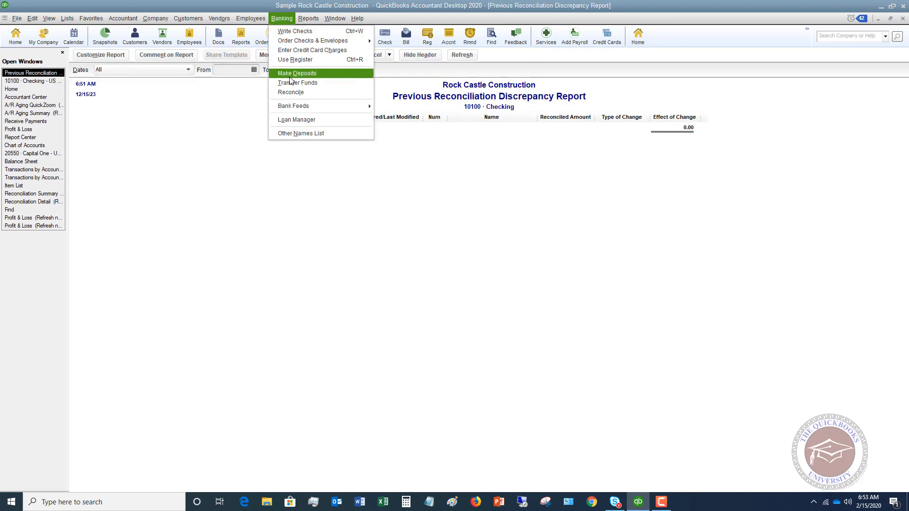
pyautogui.click(291, 92)
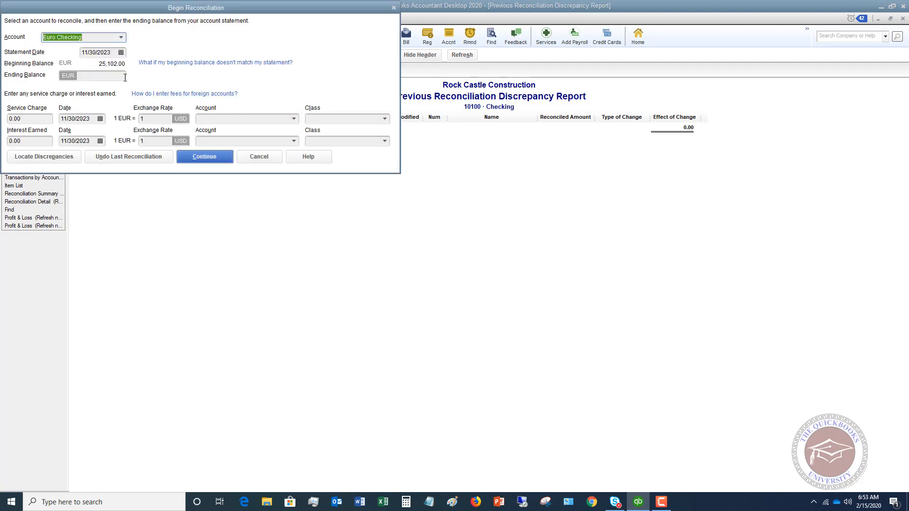
pyautogui.click(123, 38)
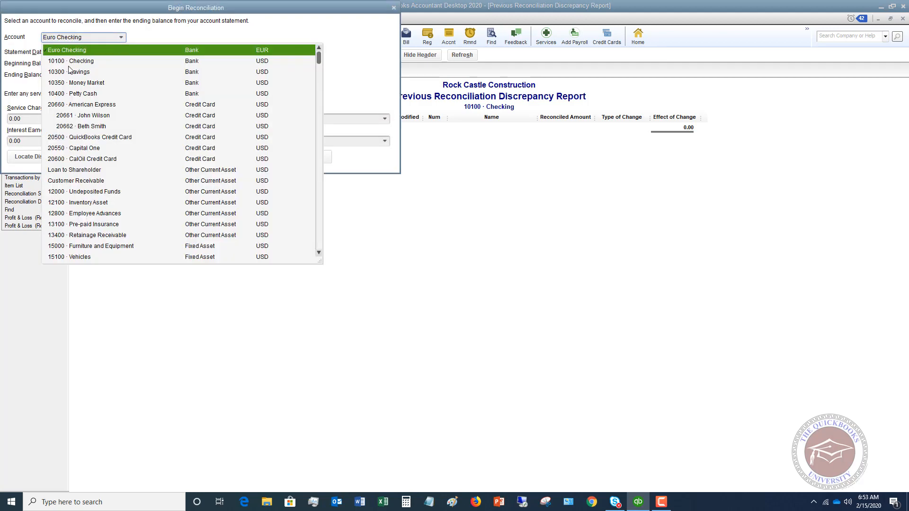
pyautogui.click(86, 63)
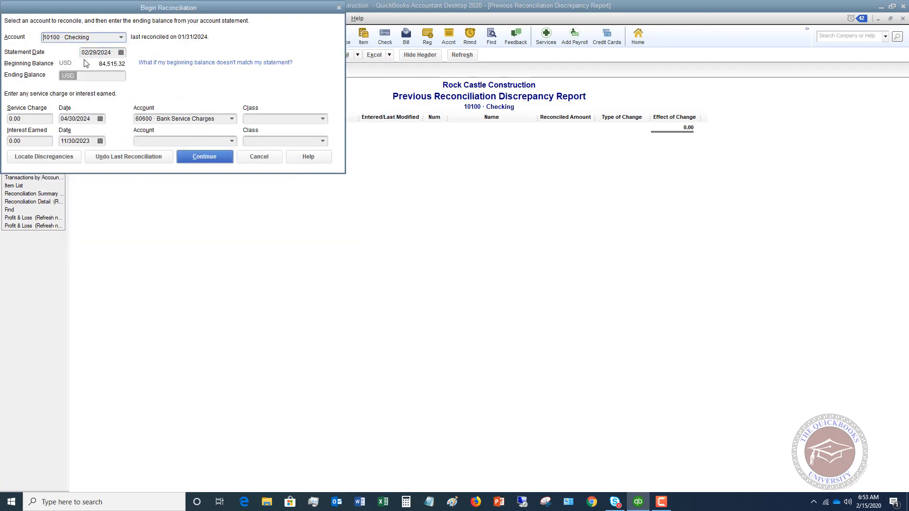
pyautogui.click(105, 74)
pyautogui.write('25000')
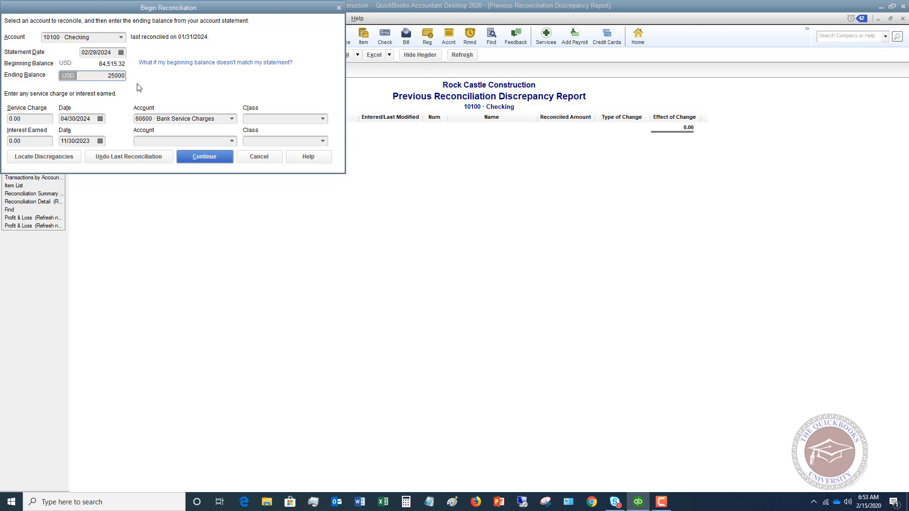
pyautogui.click(199, 161)
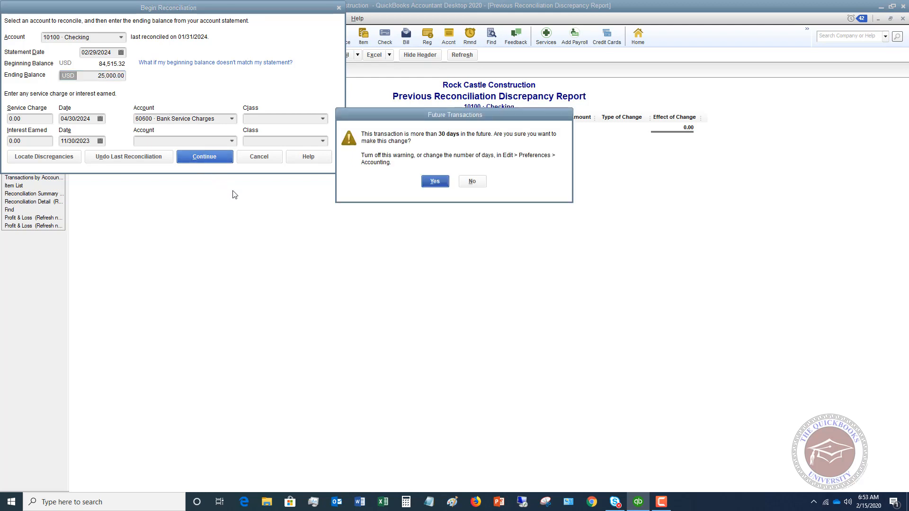
pyautogui.click(435, 181)
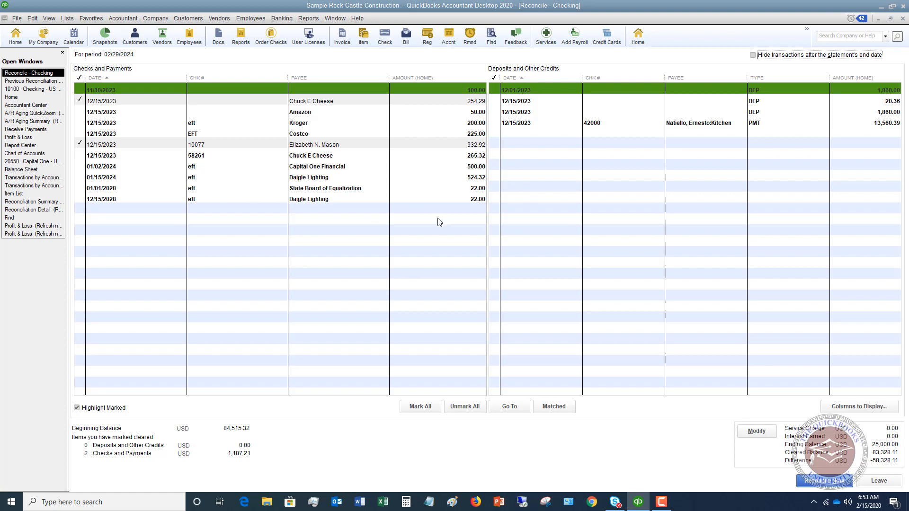
# Step: Hide transactions after the statement's end date and mark the 11/30/2023, Amazon, Kroger and Costco payments as cleared
pyautogui.click(753, 56)
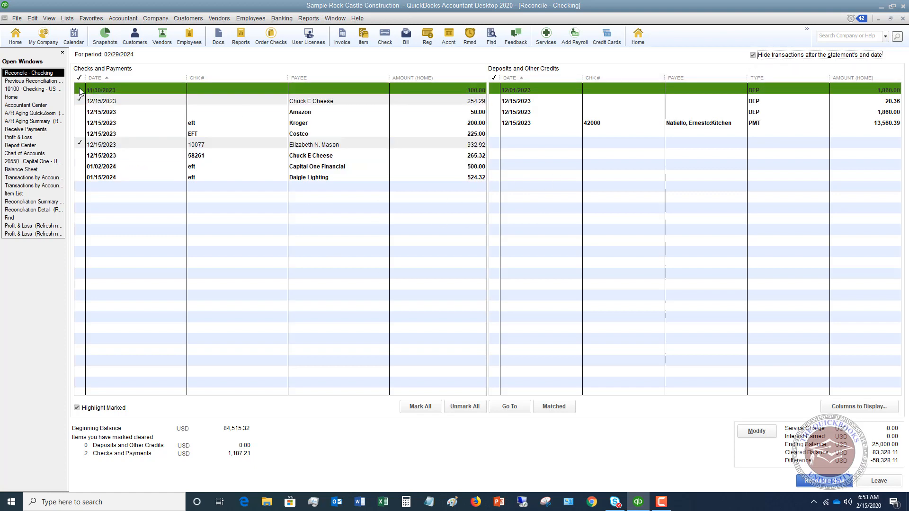
pyautogui.click(81, 90)
pyautogui.click(81, 112)
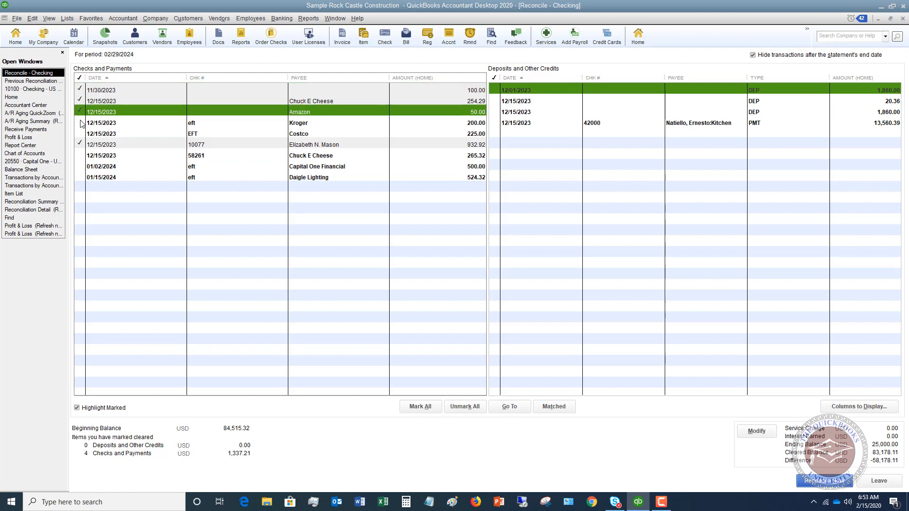
pyautogui.click(81, 123)
pyautogui.click(81, 134)
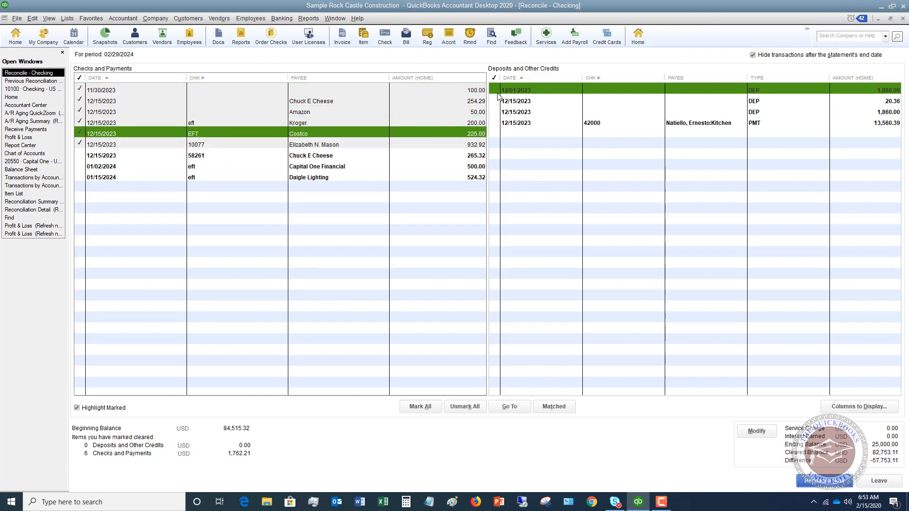
# Step: Mark all four transactions under Deposits and Other Credits as cleared
pyautogui.click(496, 91)
pyautogui.click(496, 101)
pyautogui.click(496, 112)
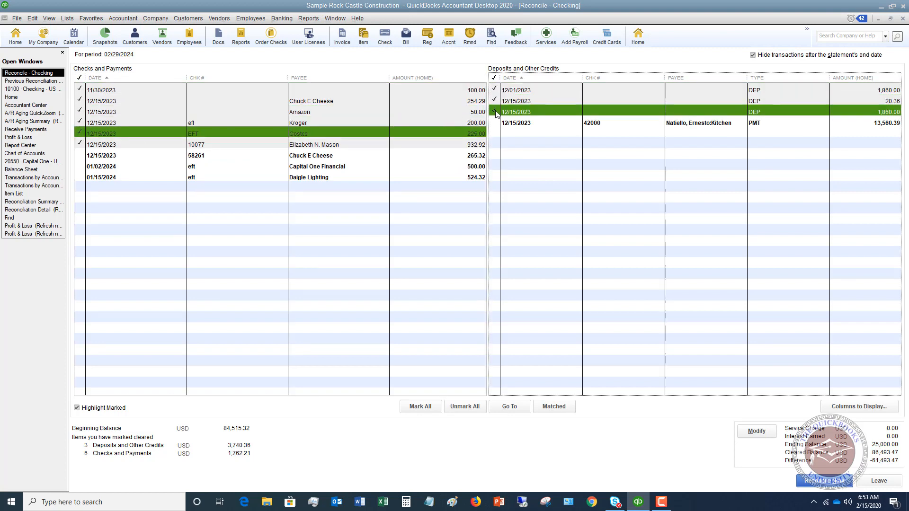
pyautogui.click(496, 123)
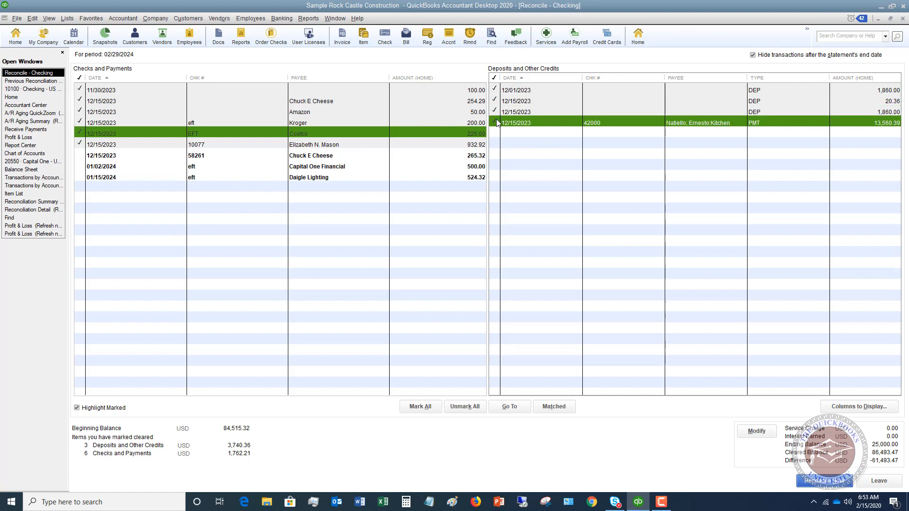
# Step: Mark the 12/15/2023 Chuck E Cheese check 58261 and the 01/02/2024 Capital One Financial payment as cleared, leaving the latter selected
pyautogui.click(82, 155)
pyautogui.click(83, 166)
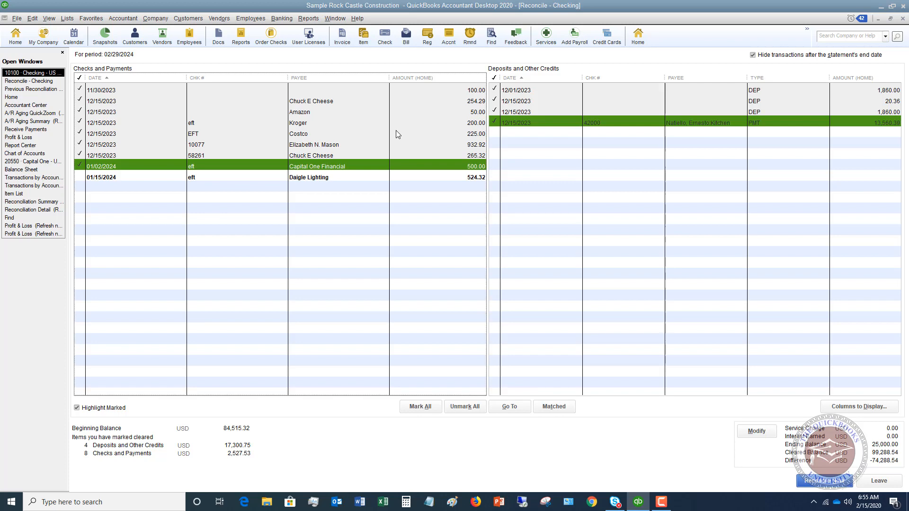
pyautogui.click(157, 165)
pyautogui.click(156, 166)
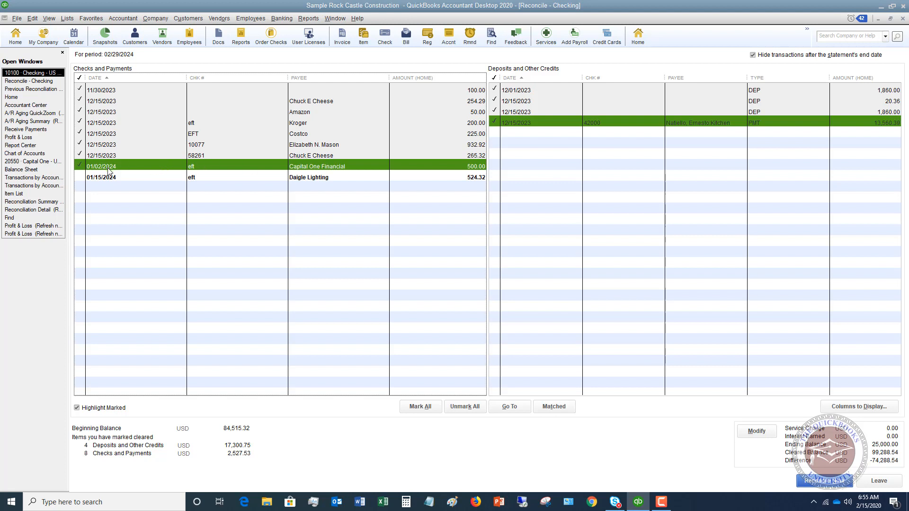